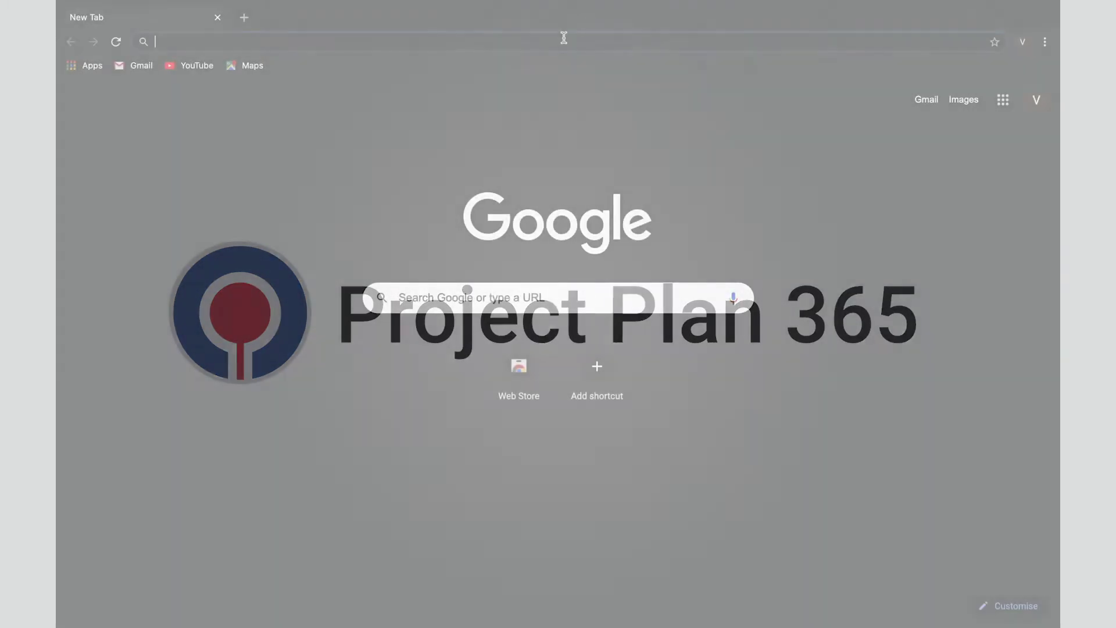
text(projectplan365.com)
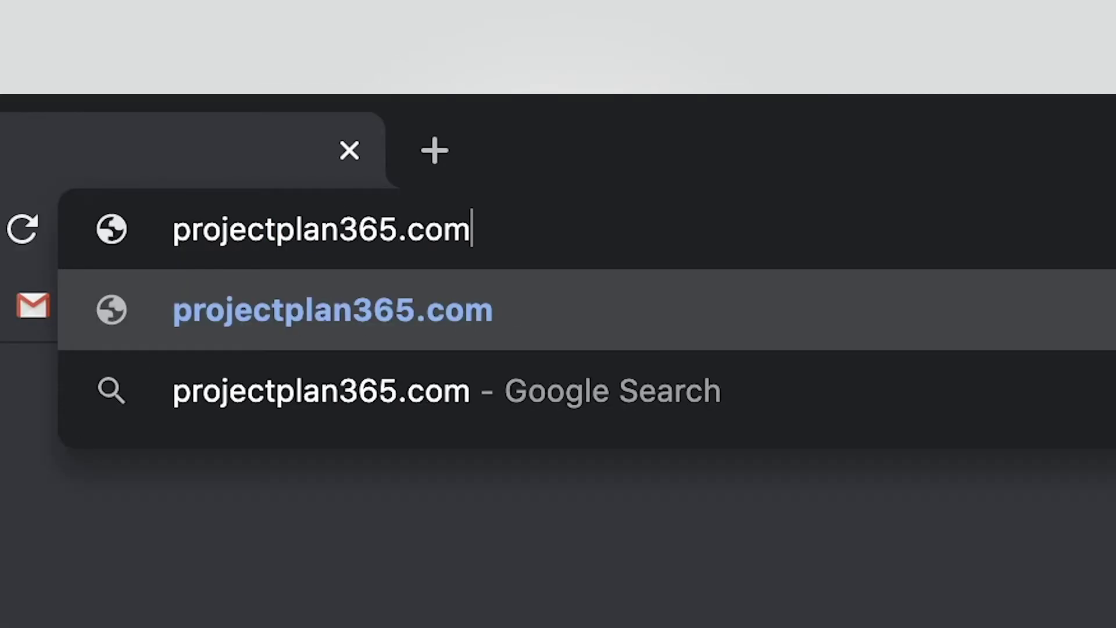
text(/download)
Step: Download the macOS installer from projectplan365.com/download with MacOS selected
key(Return)
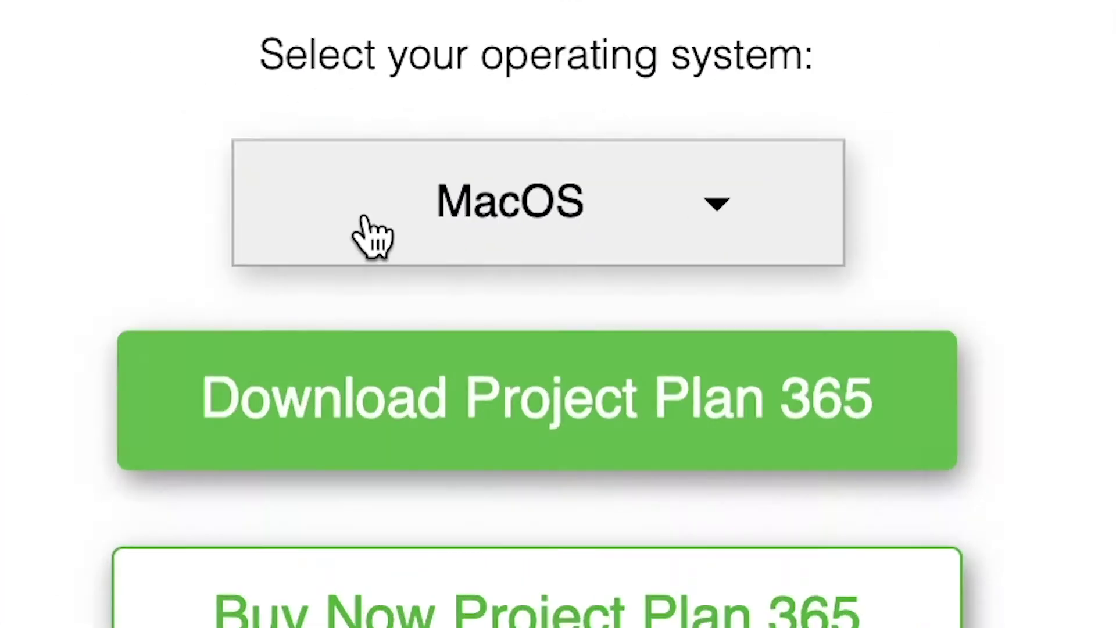
click(506, 356)
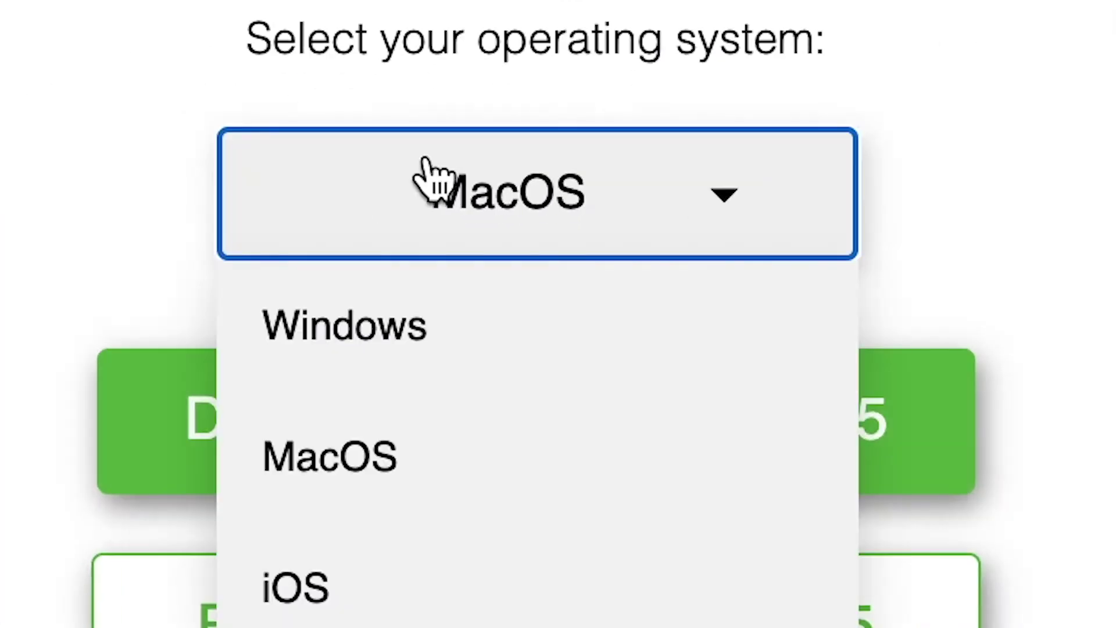
click(390, 435)
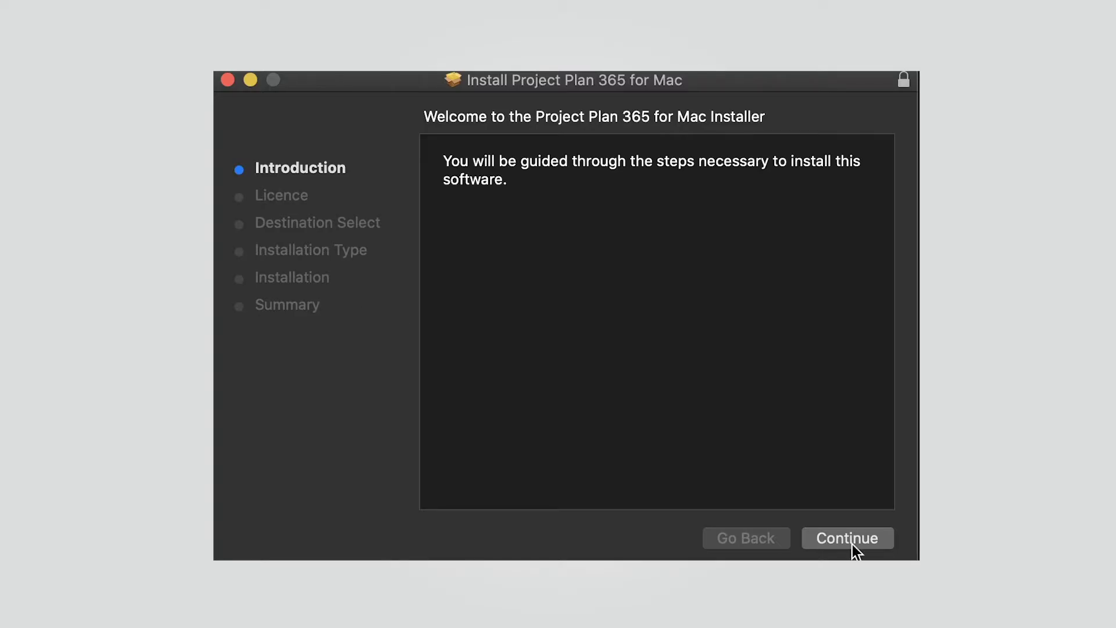
Step: Agree to the licence agreement and run the Project Plan 365 for Mac installation
click(846, 539)
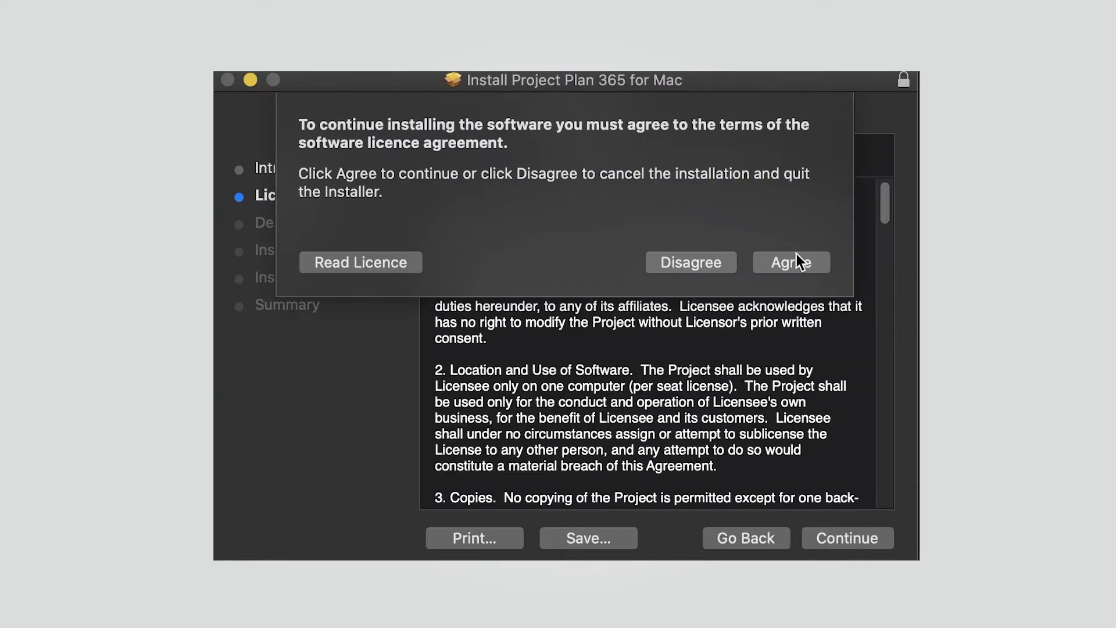
click(796, 254)
click(856, 545)
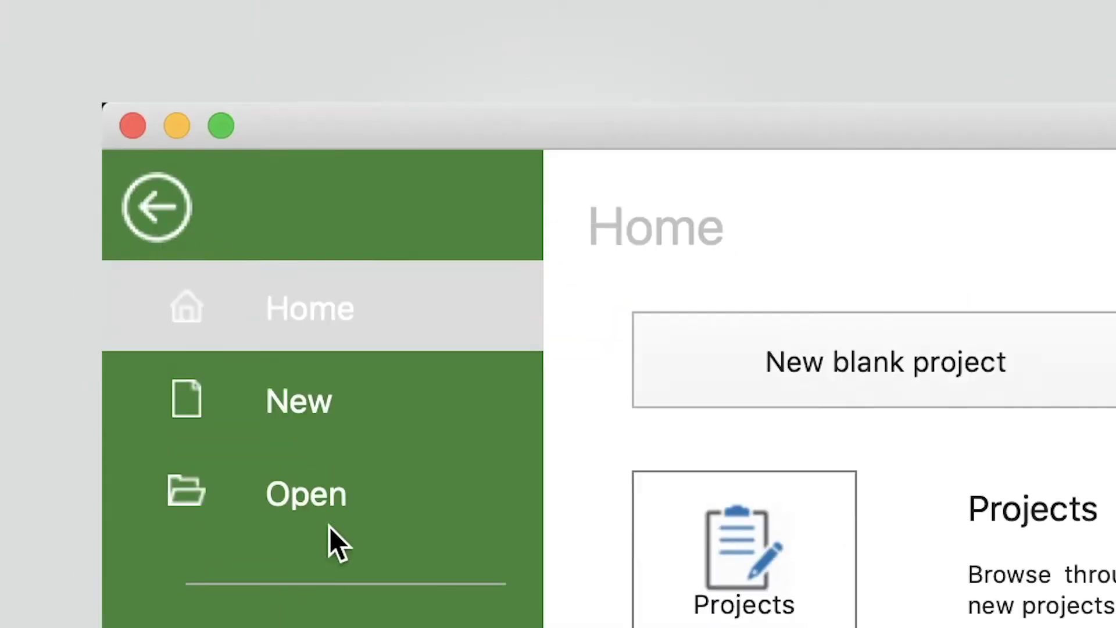
Step: Open sample.mpp from this computer via File > Open > Computer
click(330, 527)
click(223, 314)
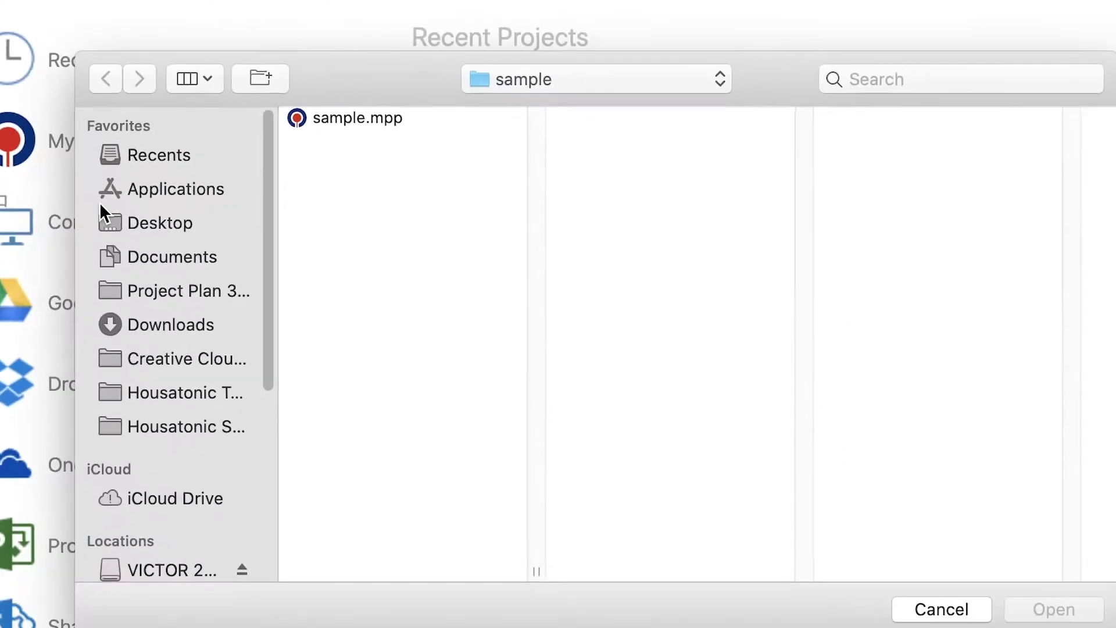
click(344, 108)
click(1020, 577)
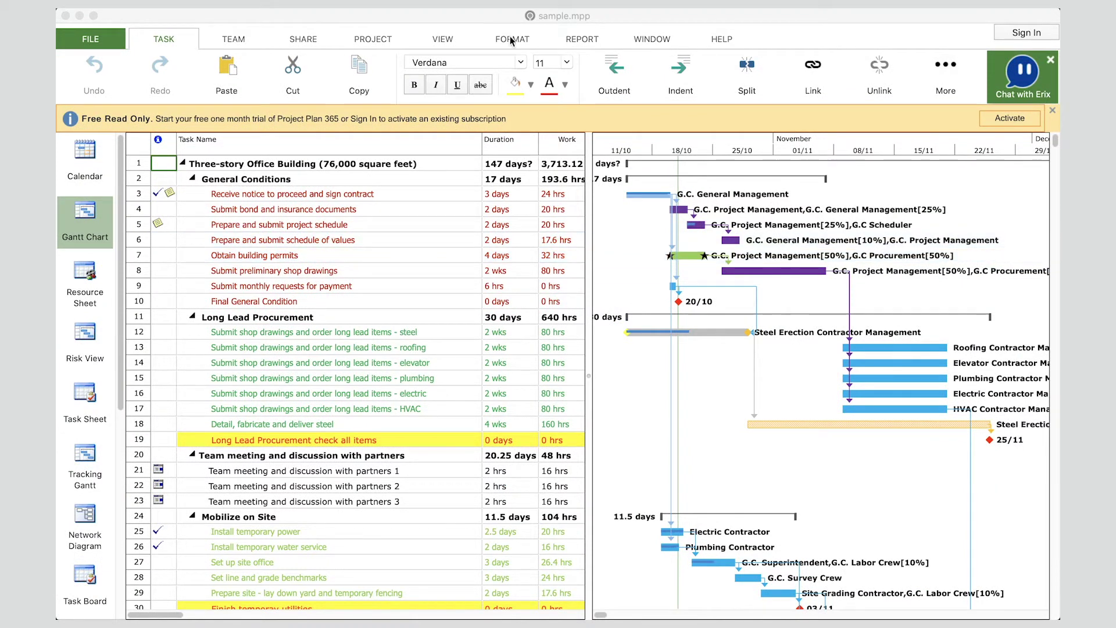
Step: Sort the project's tasks by Duration with the outline structure kept
click(384, 39)
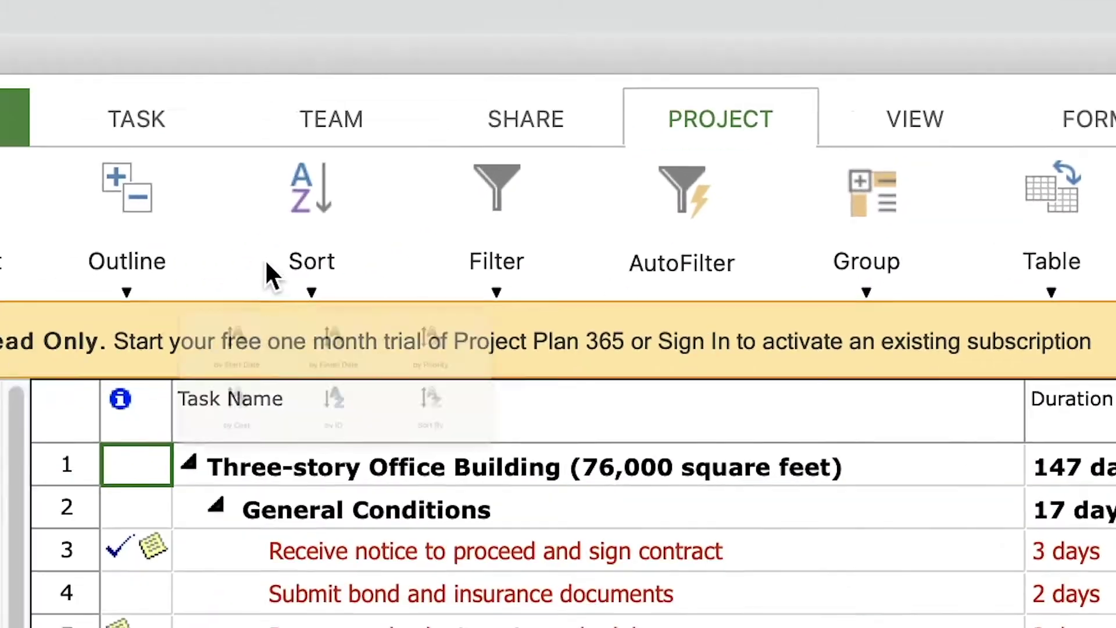
click(267, 270)
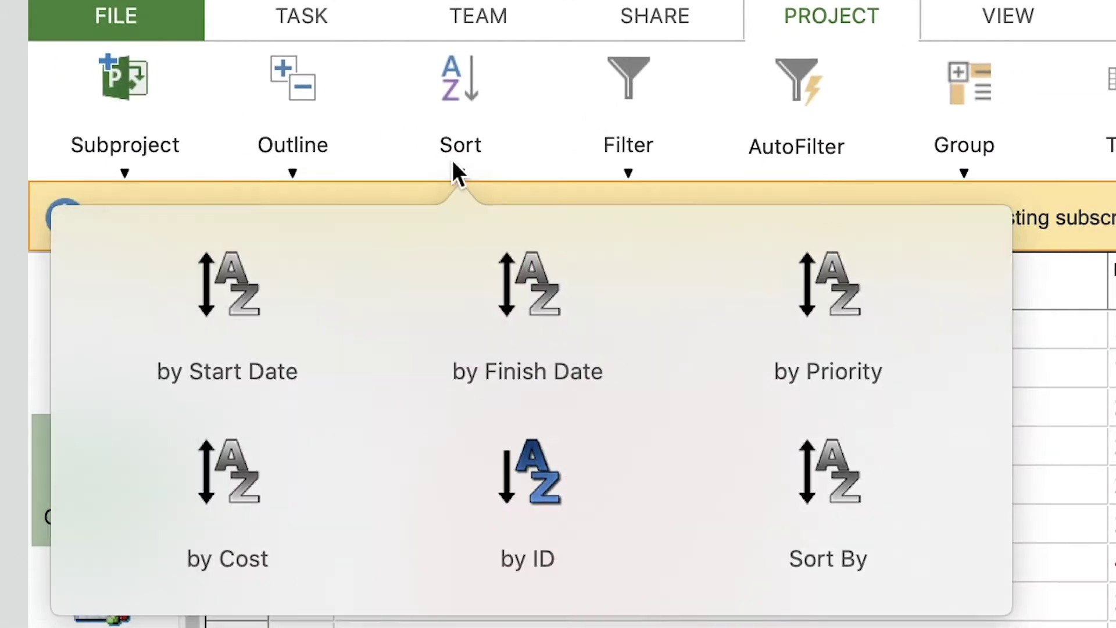
click(811, 506)
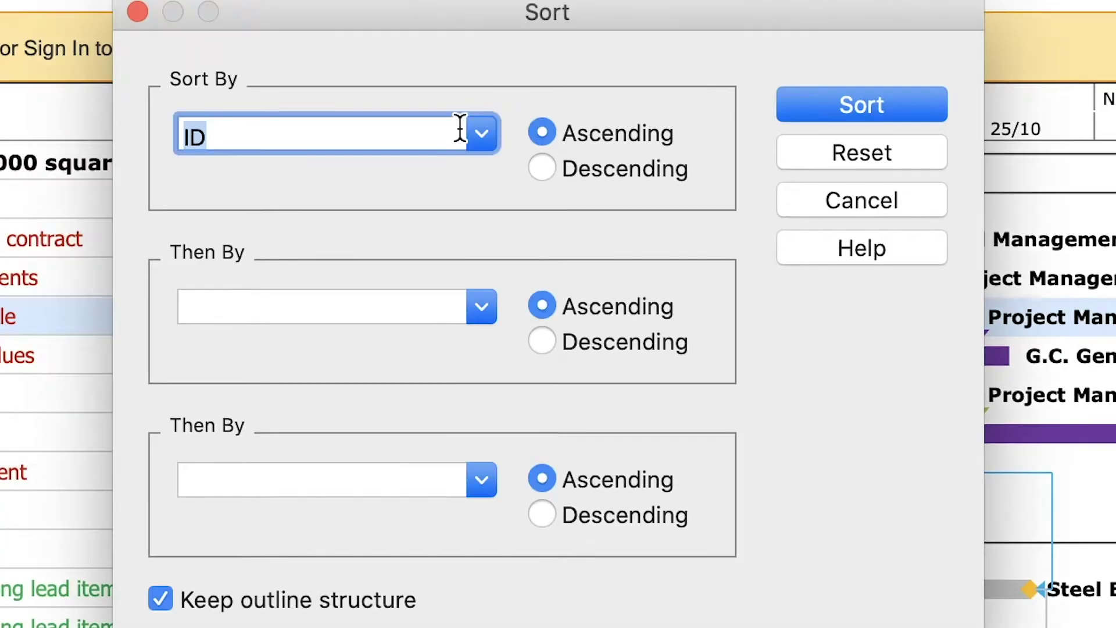
click(482, 132)
text(Duration)
click(411, 180)
click(861, 105)
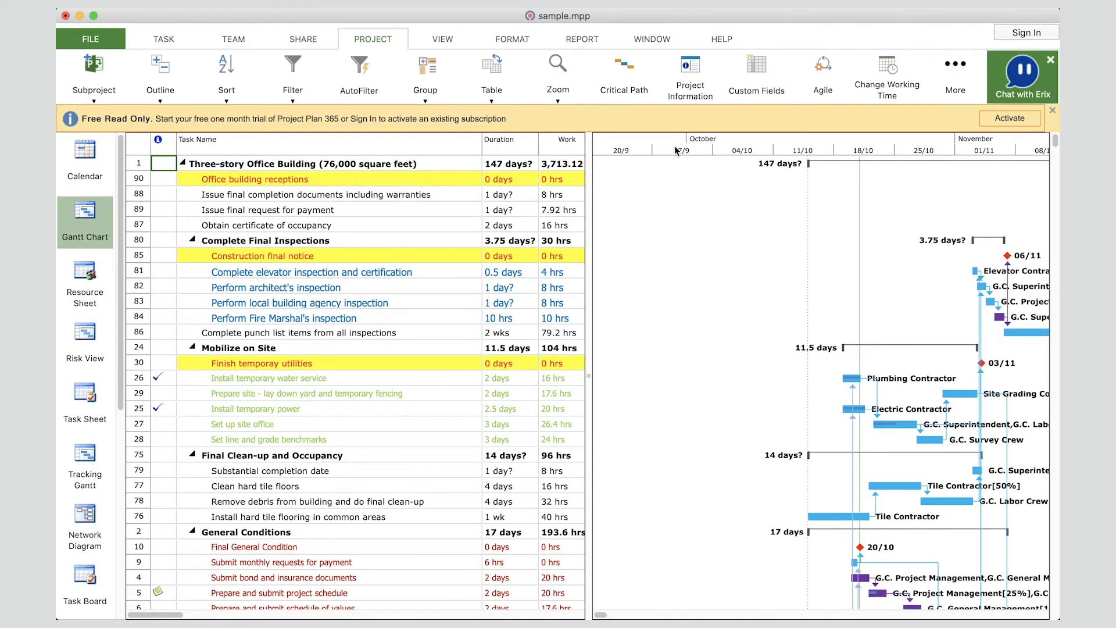
Step: Filter the task list to show only milestone tasks
click(296, 91)
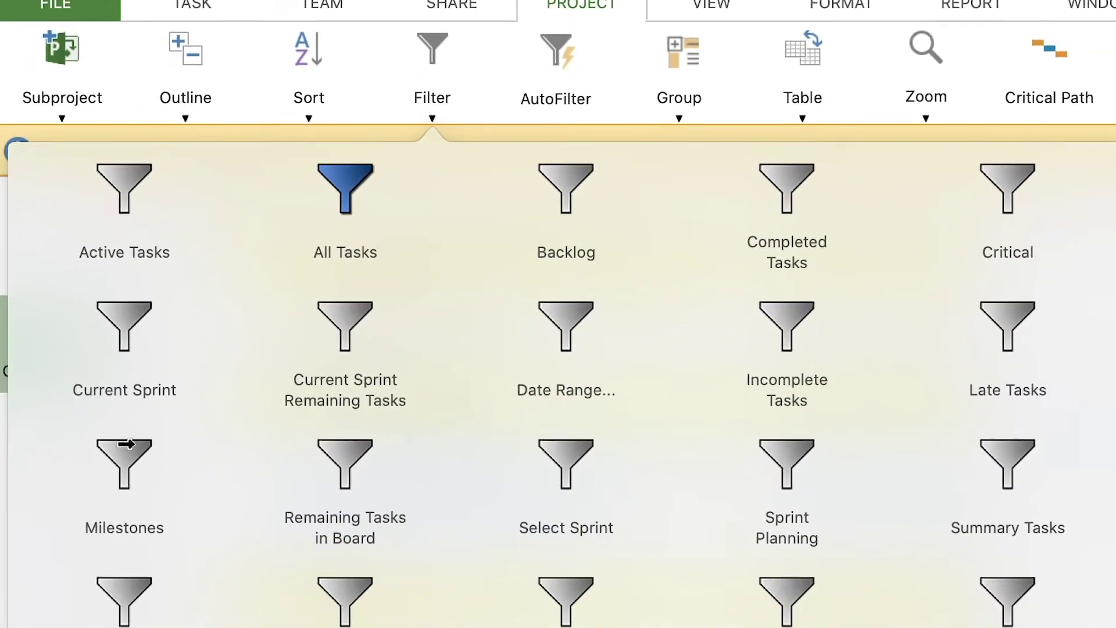
click(126, 444)
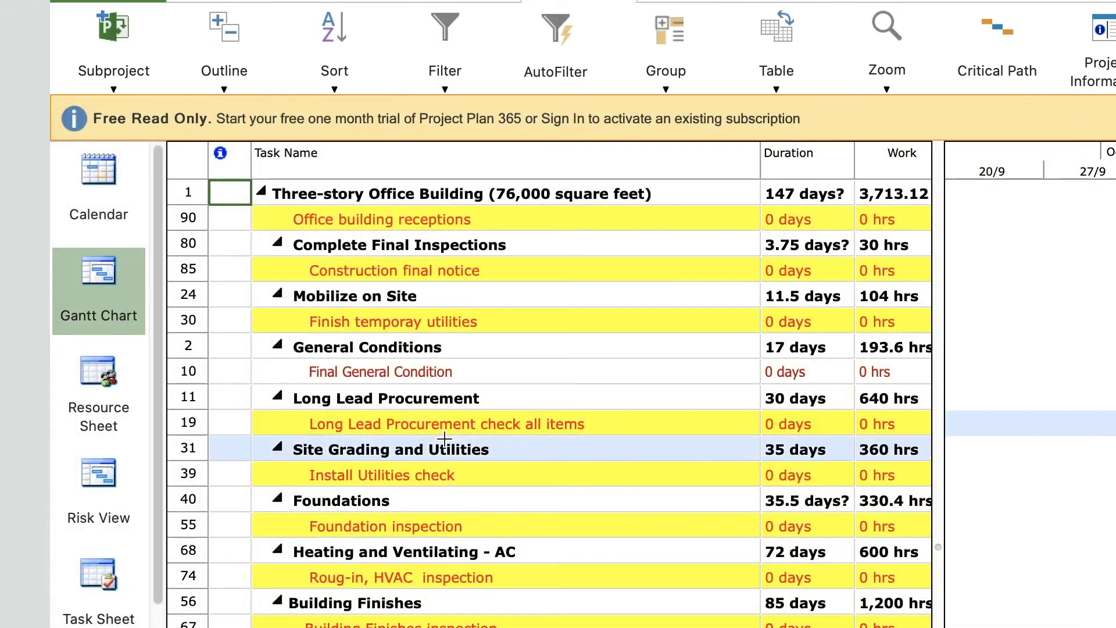
click(447, 500)
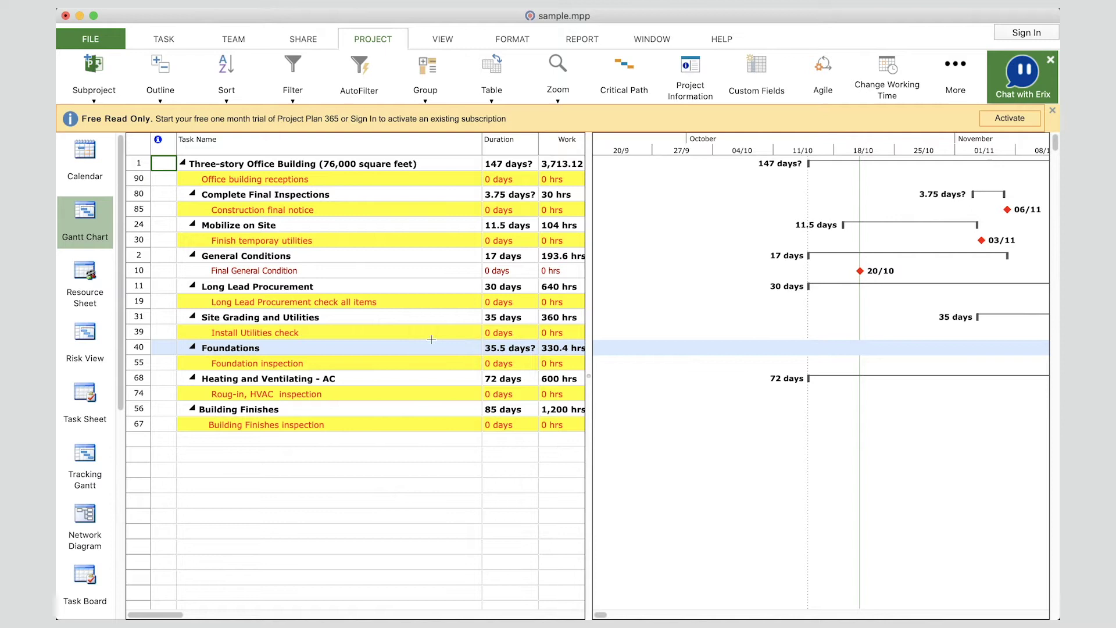
click(431, 317)
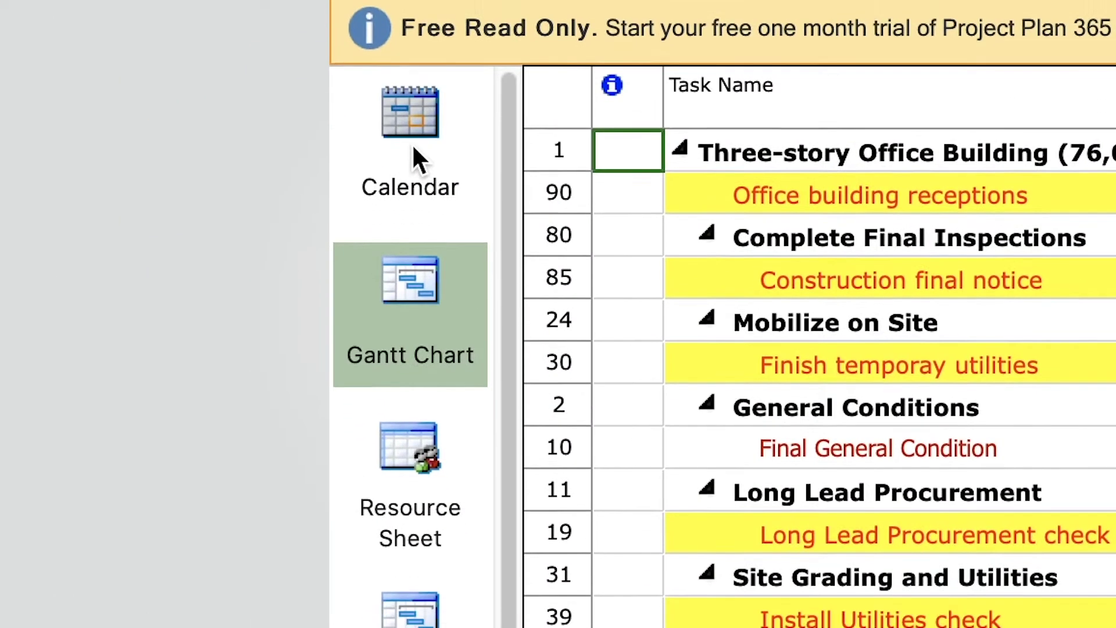
Step: View Calendar, Gantt Chart, Resource Sheet and Tracking Gantt, ending on Task Sheet
click(85, 157)
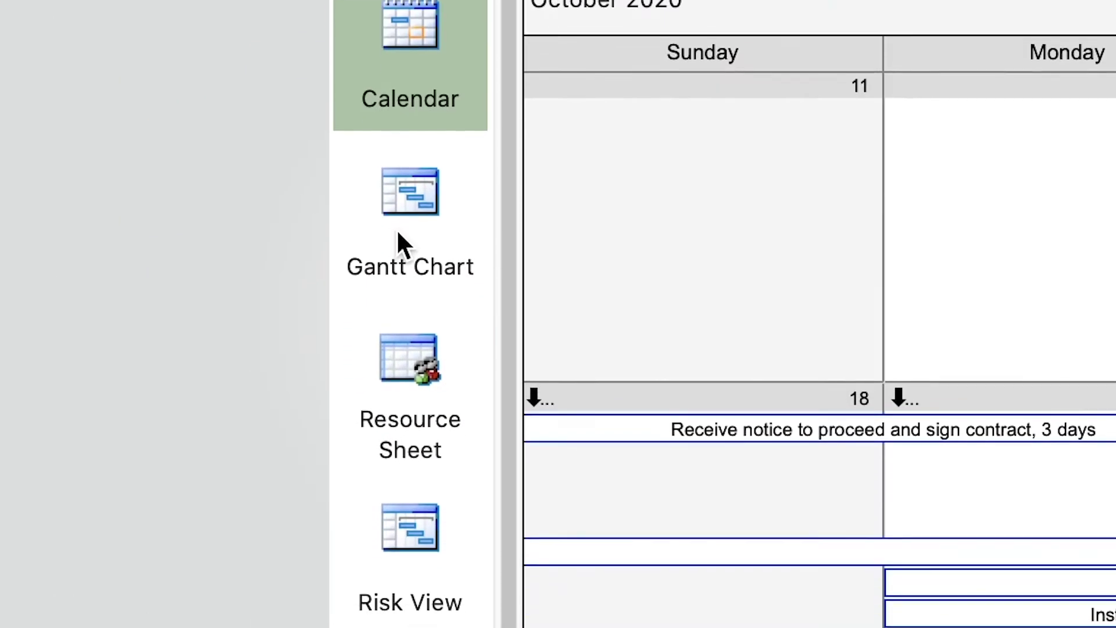
click(85, 219)
click(409, 279)
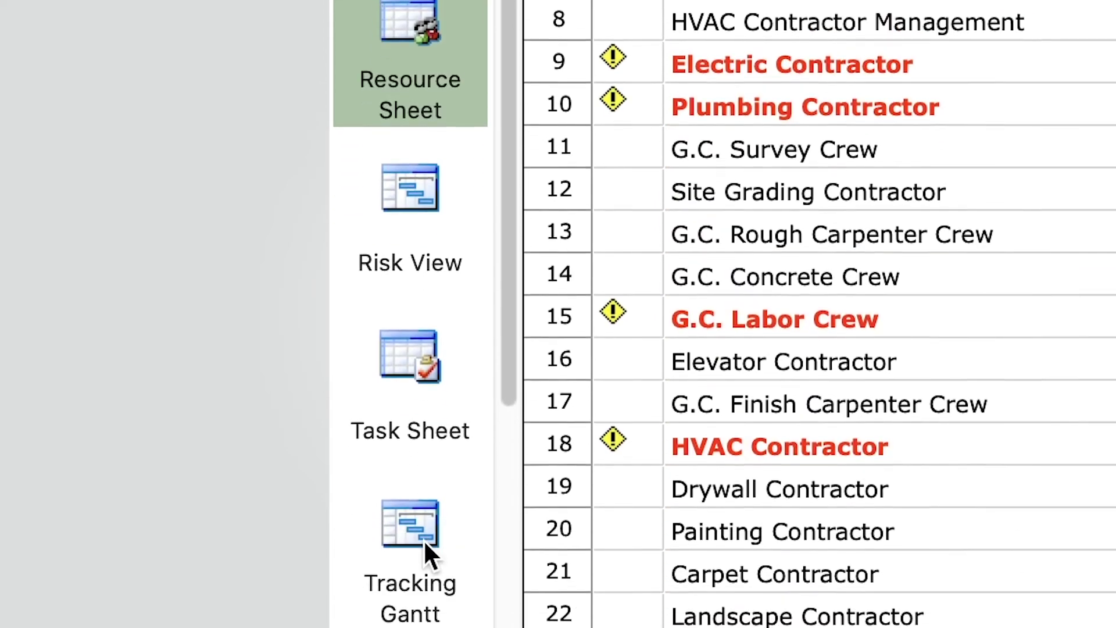
click(423, 538)
click(89, 395)
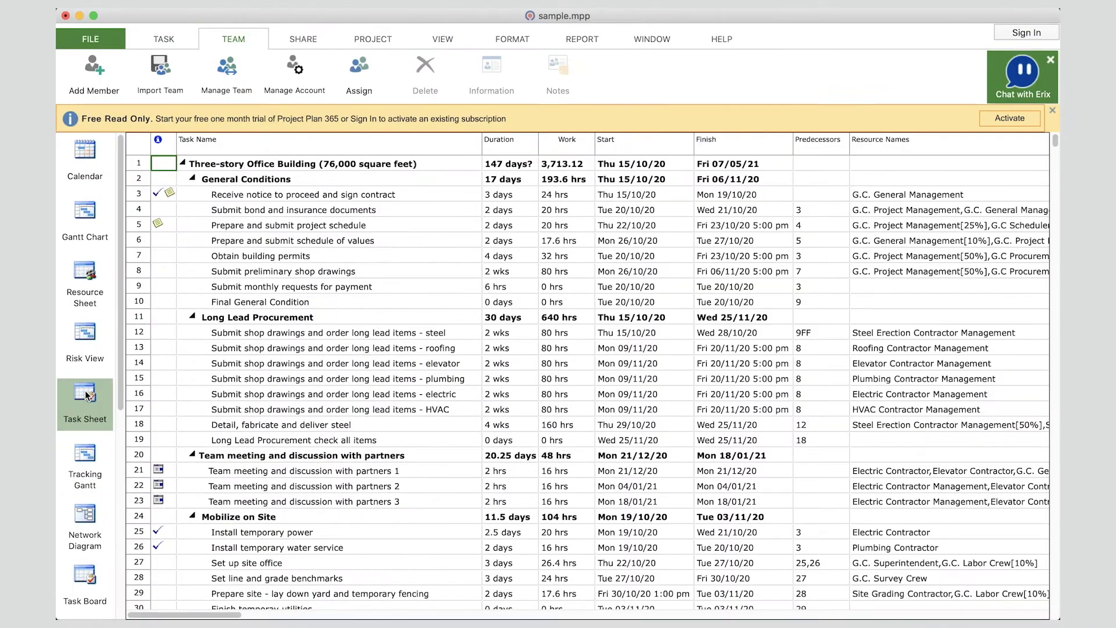
Step: Open and close Final General Condition's Task Information, then reopen it after showing the TASK commands
double_click(224, 302)
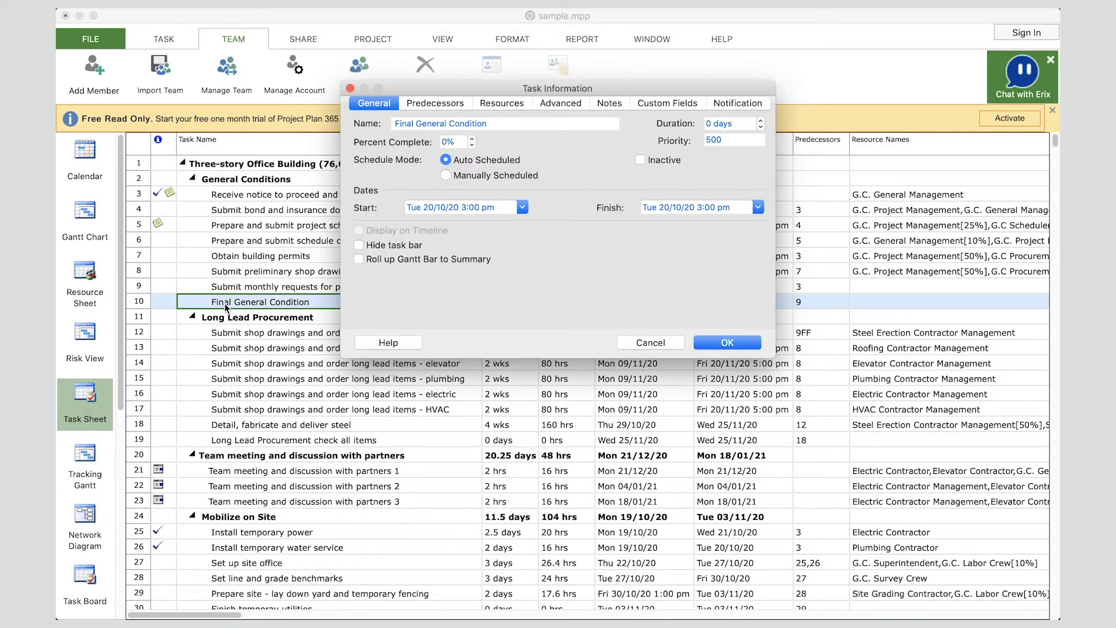
click(728, 342)
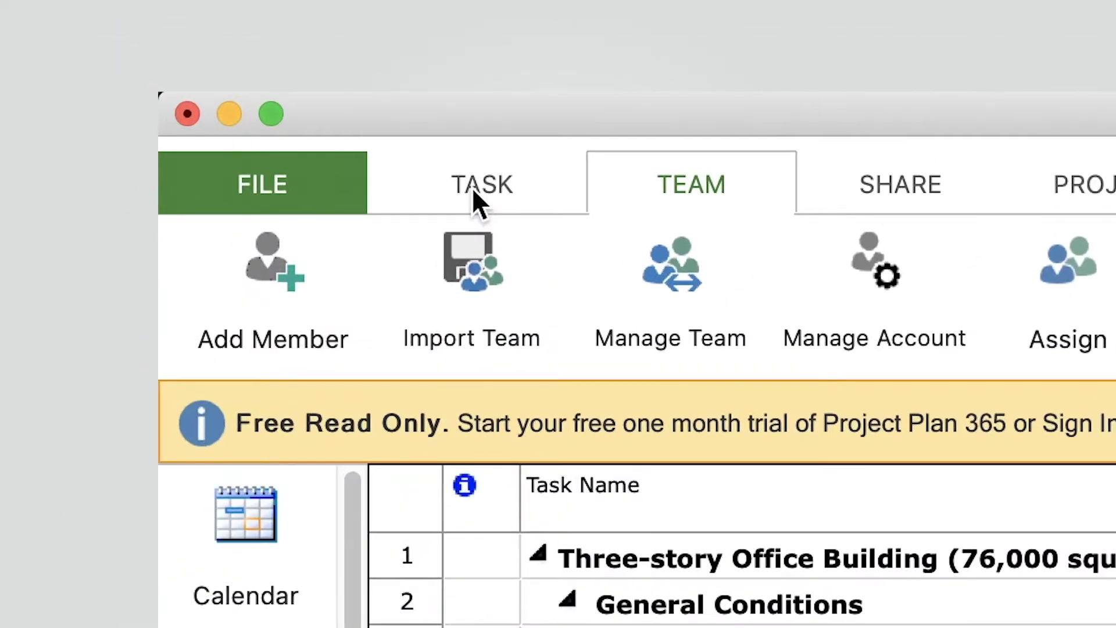
click(471, 187)
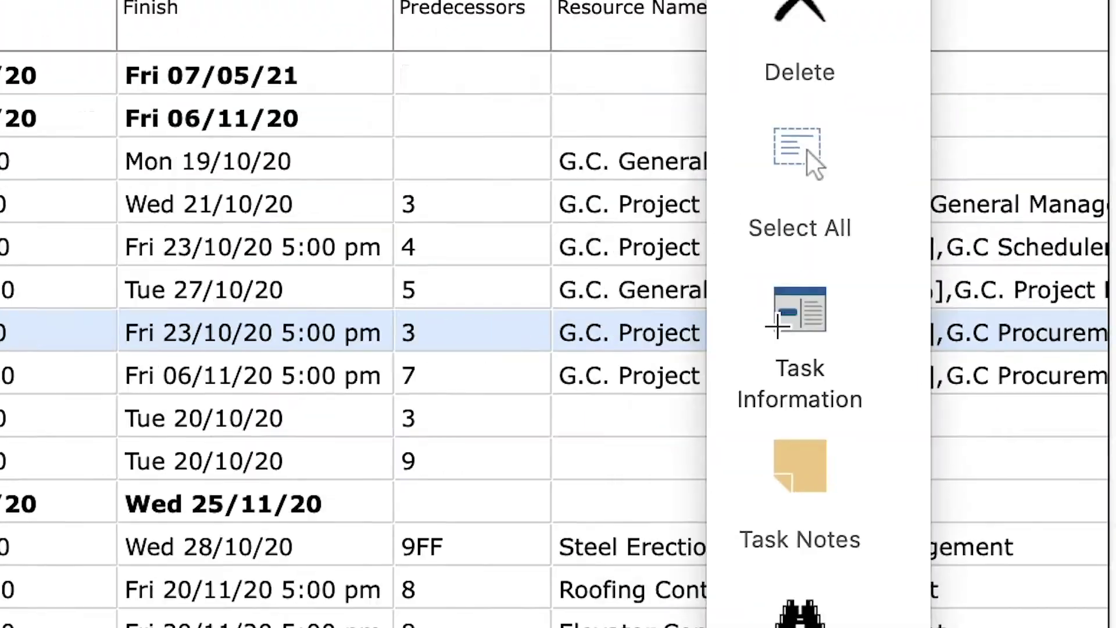
click(610, 340)
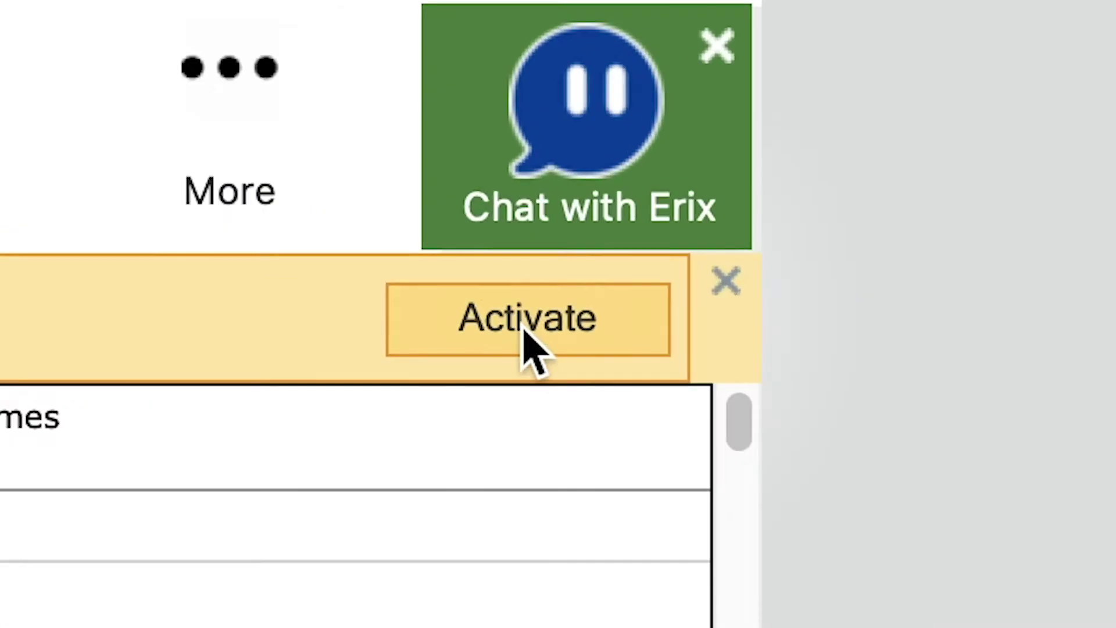
Step: Sign up for the free 30-day trial with email and password, skipping the business details form
click(524, 344)
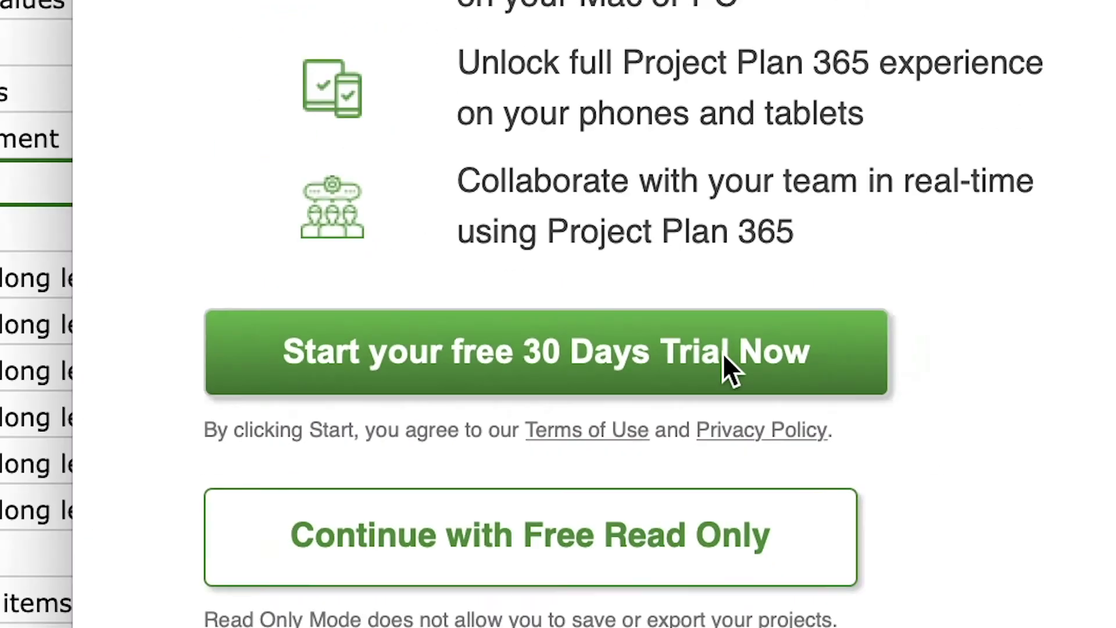
click(816, 362)
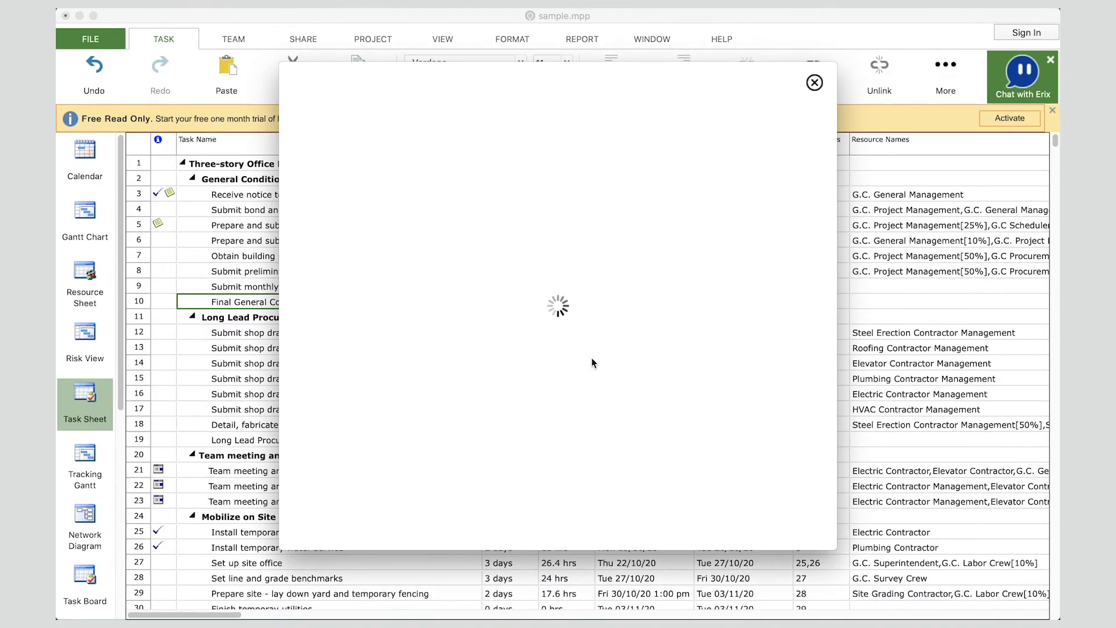
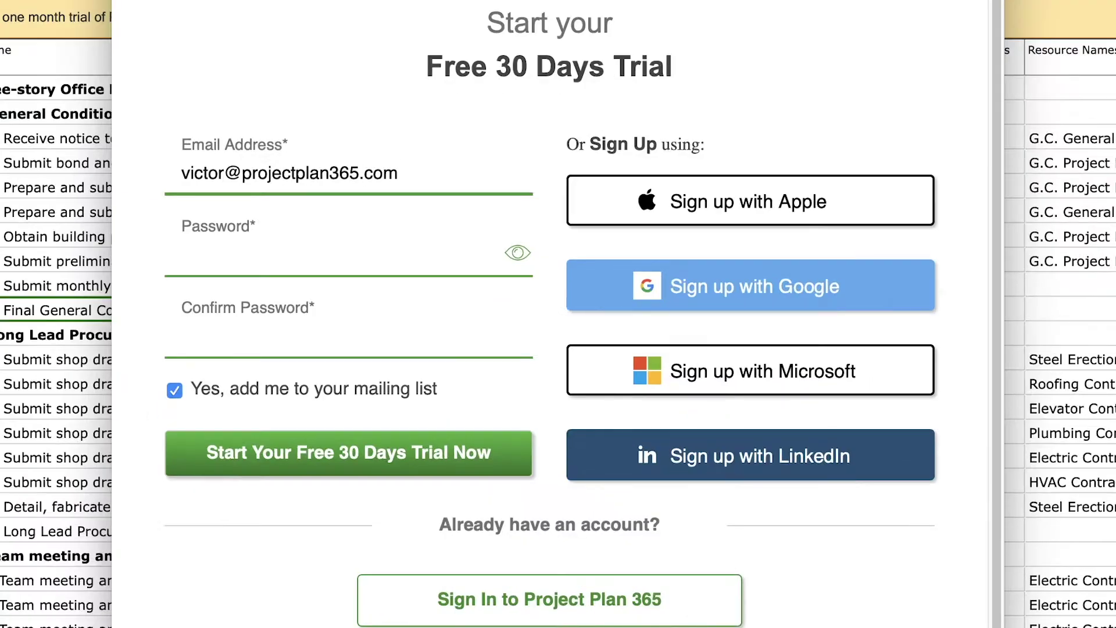
key(Tab)
text(············)
key(Tab)
text(············)
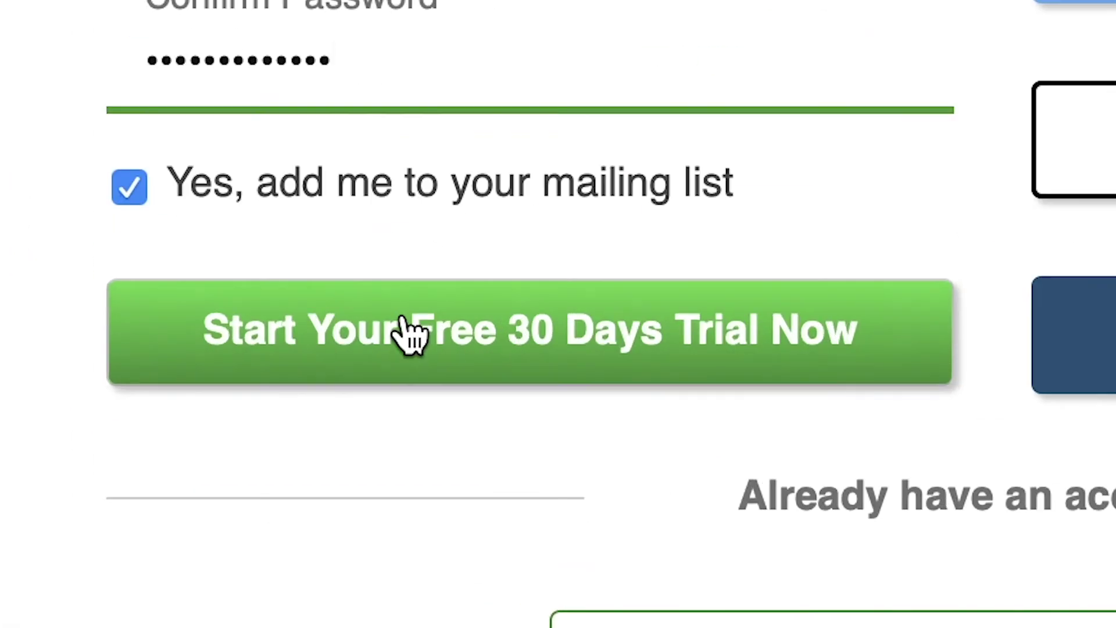
click(411, 335)
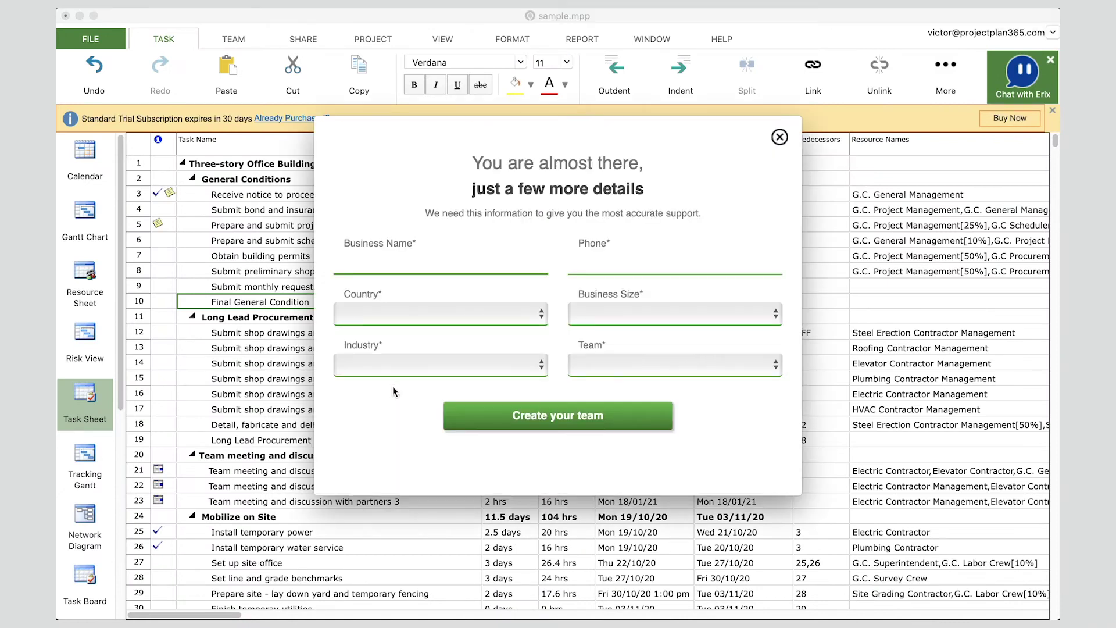
click(781, 138)
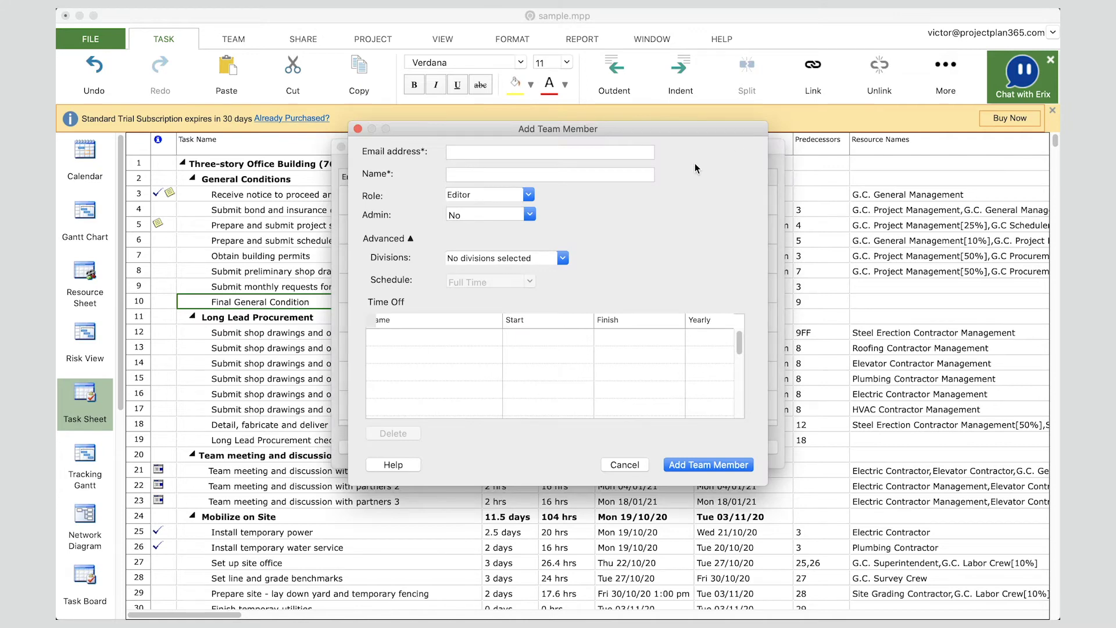
Step: Close the Add Team Member and Team dialogs, then set three tasks to 100% complete
click(358, 129)
click(341, 146)
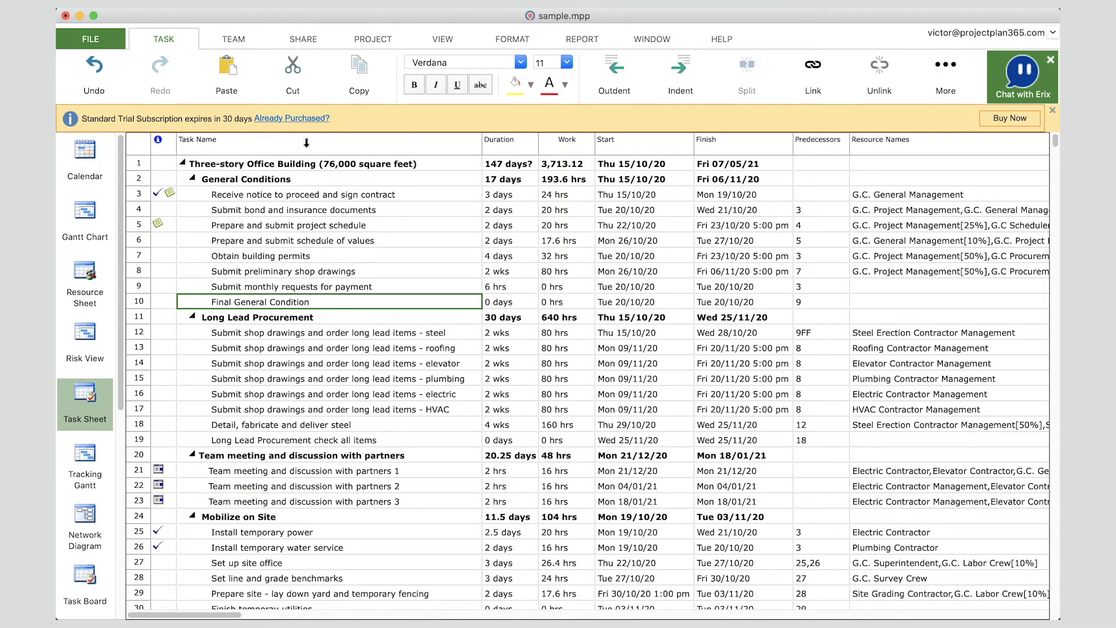
click(352, 164)
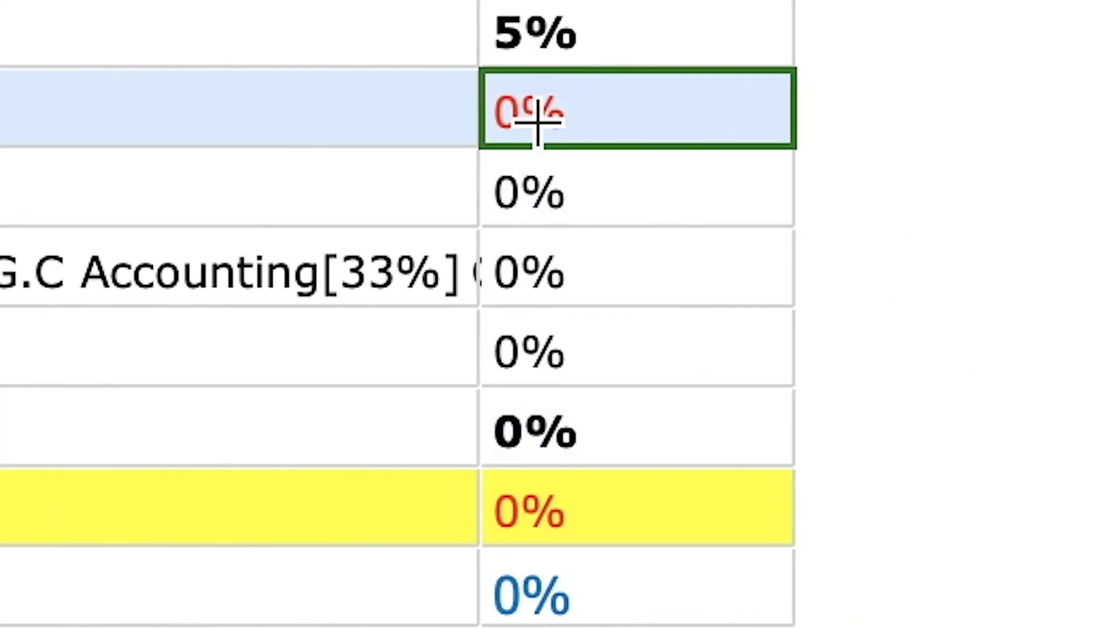
text(100)
key(Return)
text(100)
key(Return)
text(100)
key(Return)
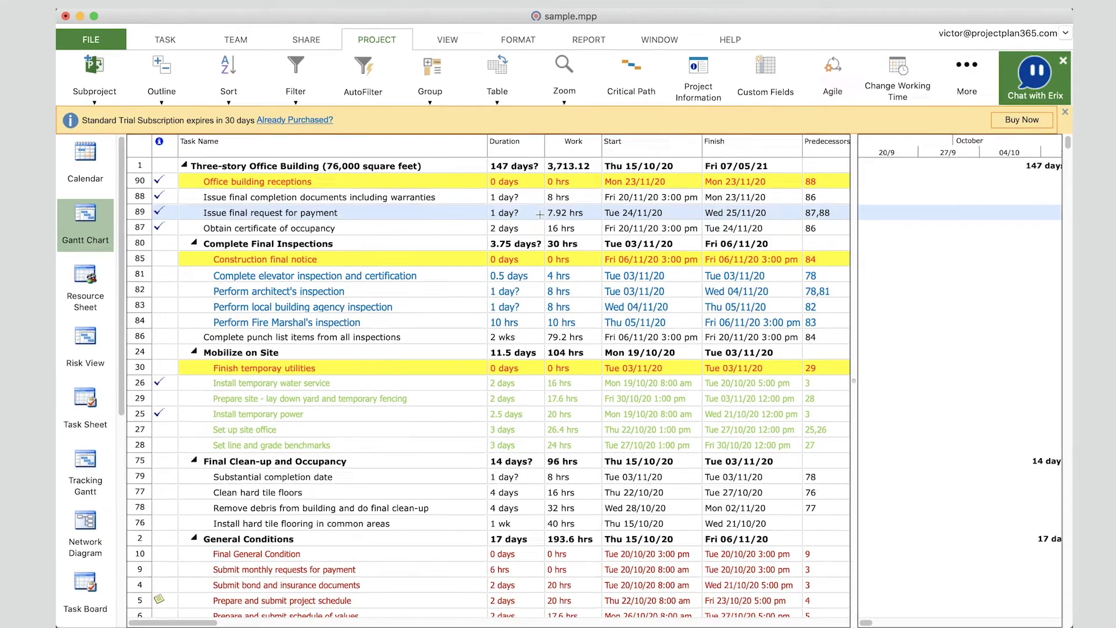
Step: Save the project on this computer under the file name 'Updated Sample'
click(90, 38)
click(125, 249)
click(273, 152)
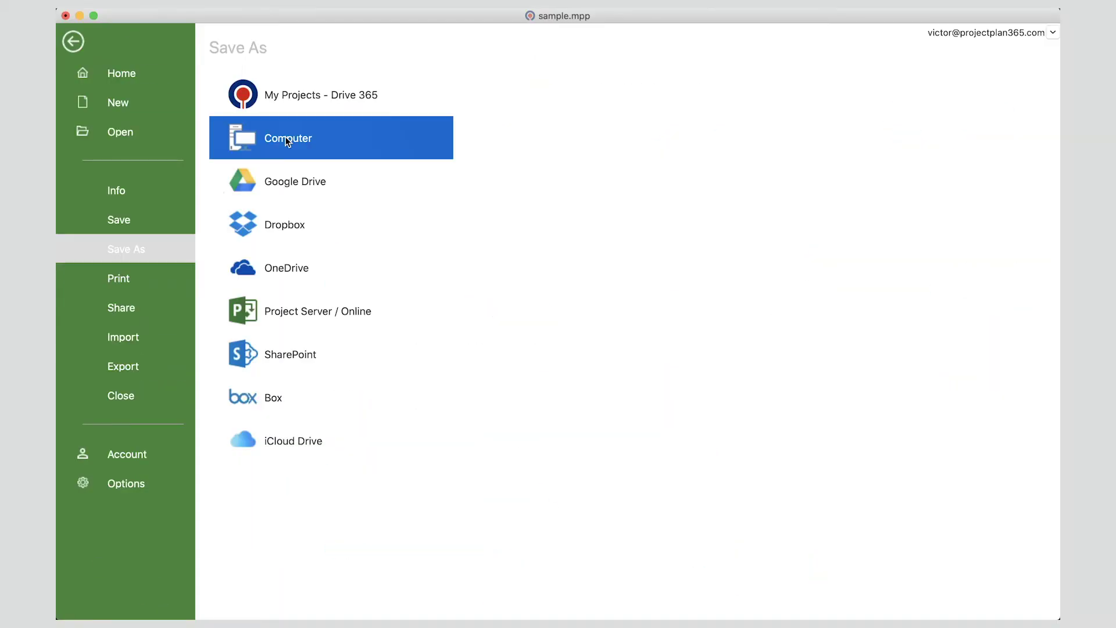
text(Upd)
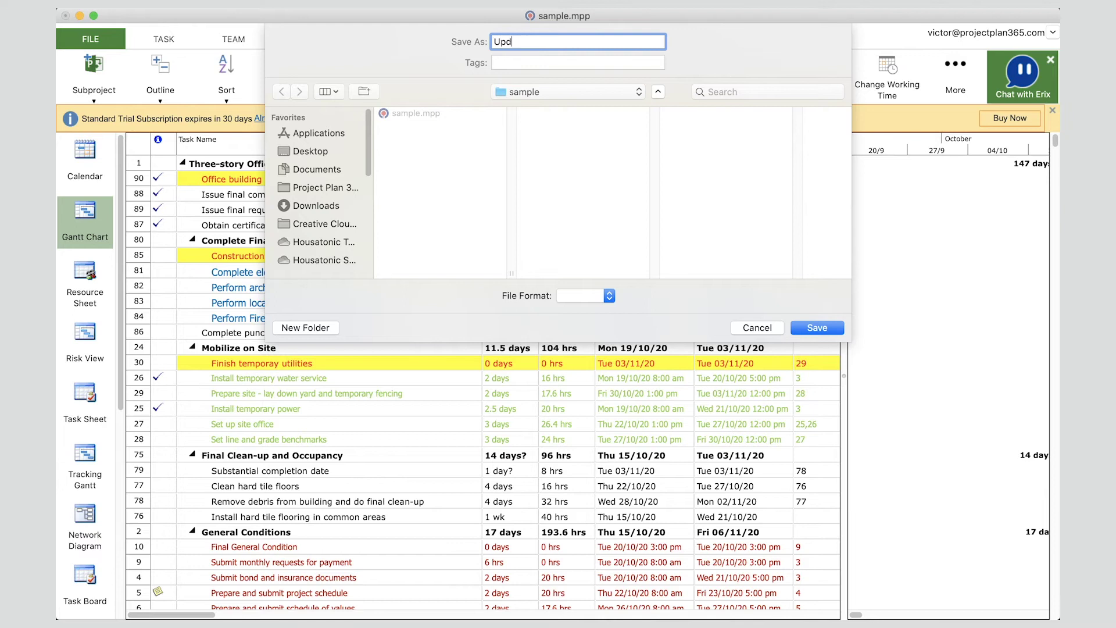
text(ated Sample)
click(817, 327)
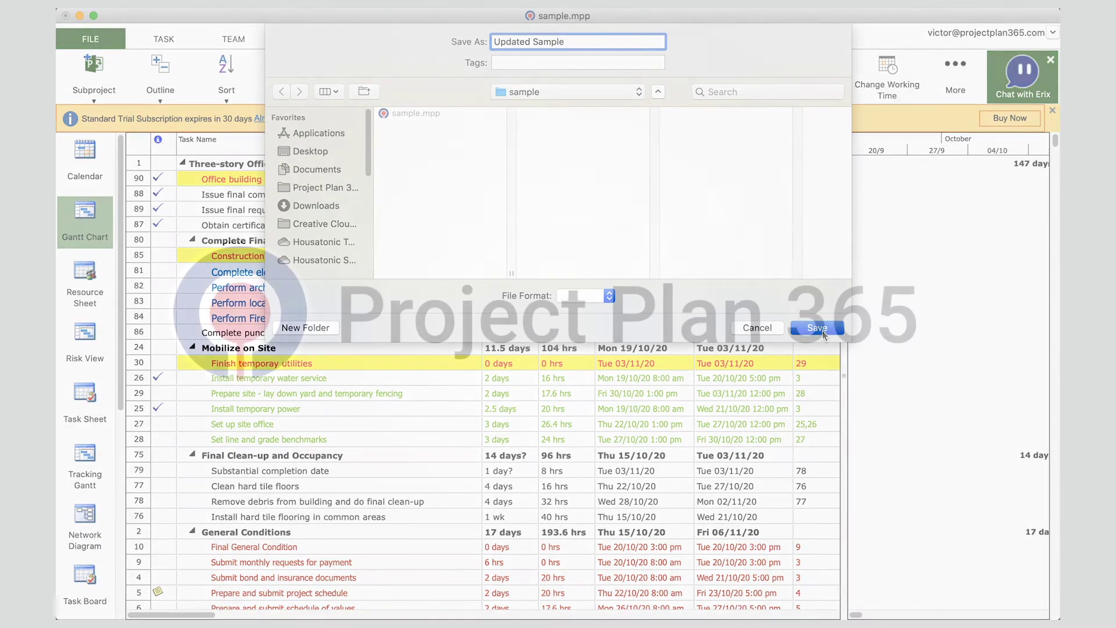